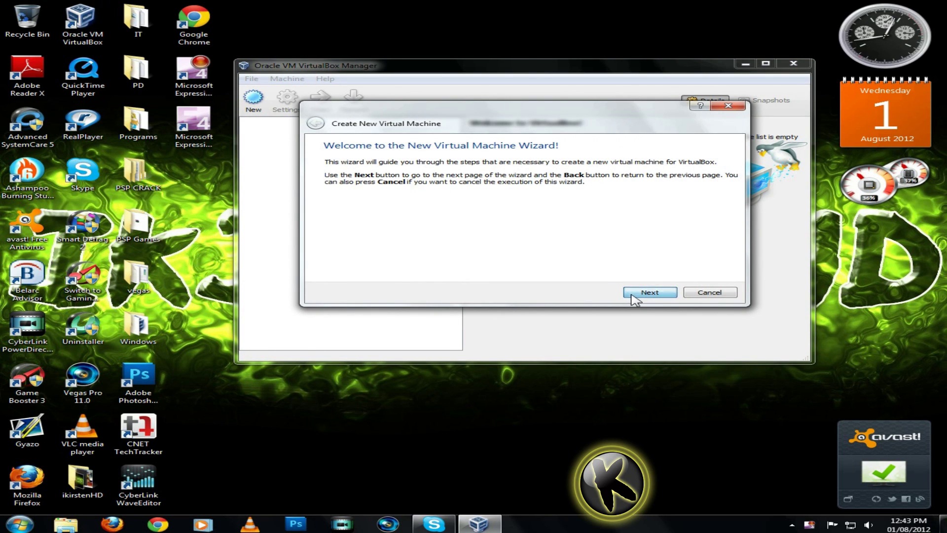
- Name the new virtual machine 'Windows XP' and give it 512 MB of base memory
click(629, 295)
text(W)
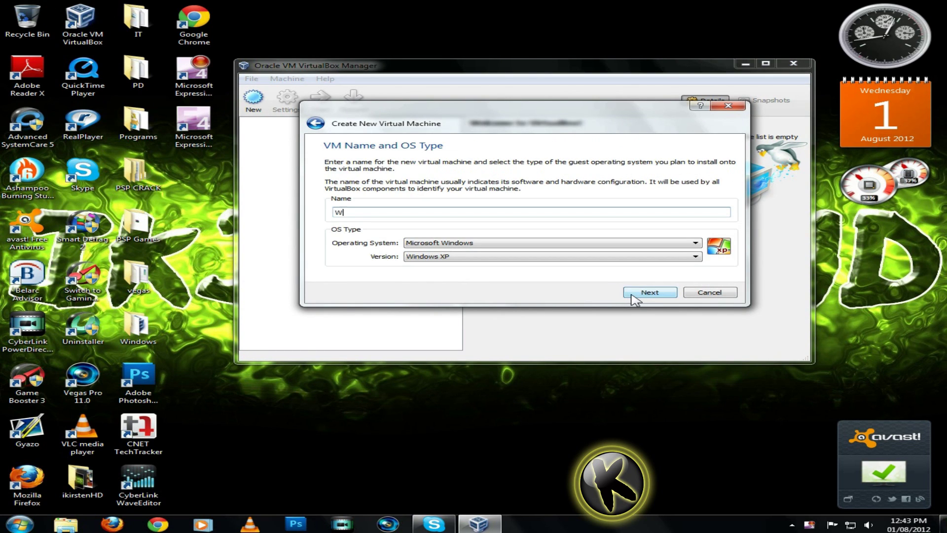
text(indows XP)
click(636, 295)
double_click(694, 197)
text(512)
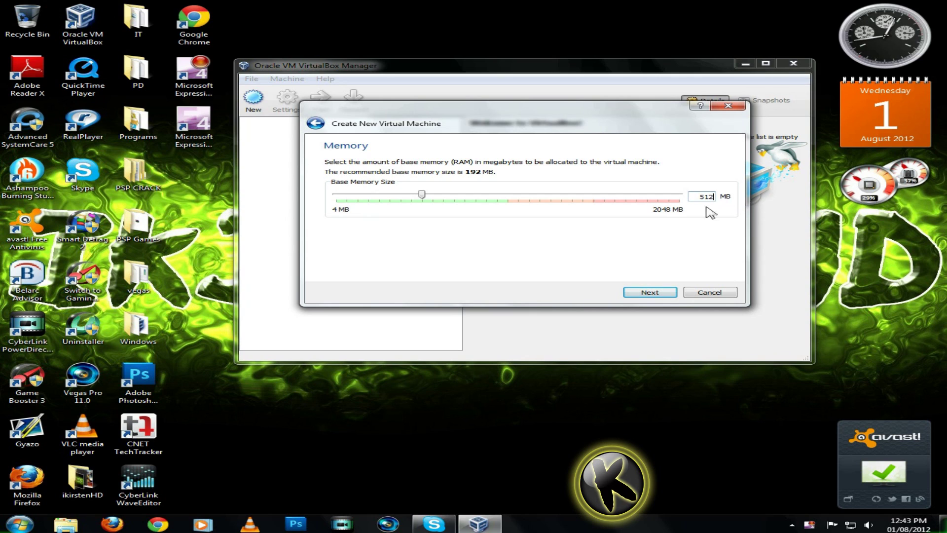
click(652, 293)
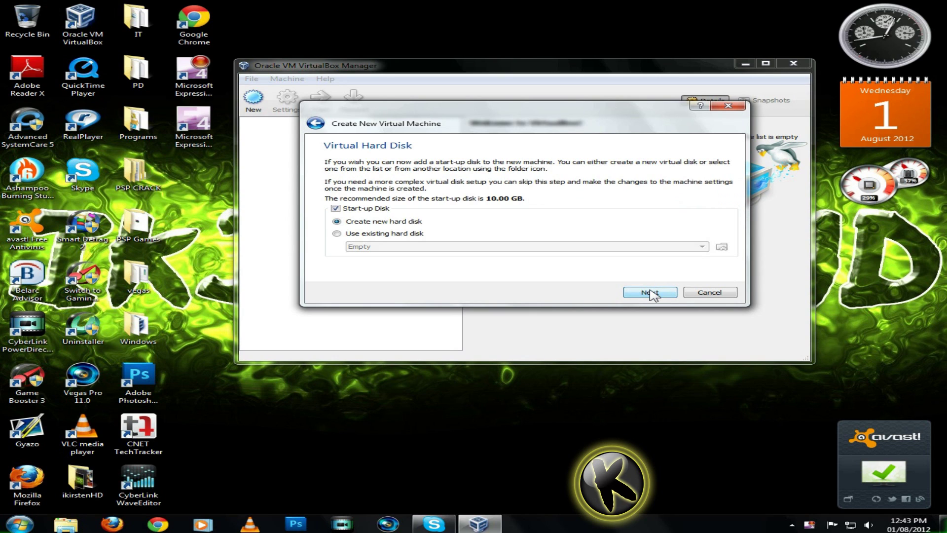
- Create a 10 GB dynamically allocated VDI disk and finish creating the Windows XP machine
click(652, 293)
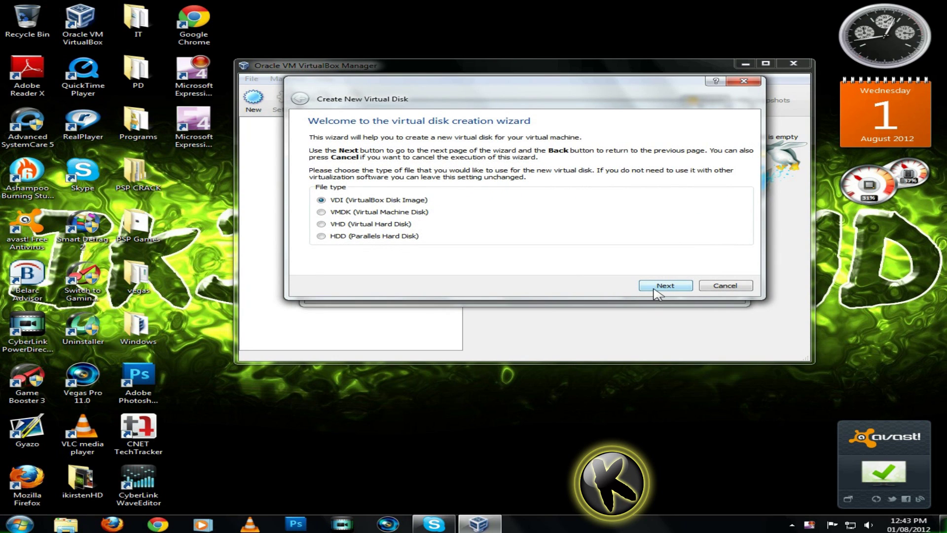
click(651, 292)
click(655, 292)
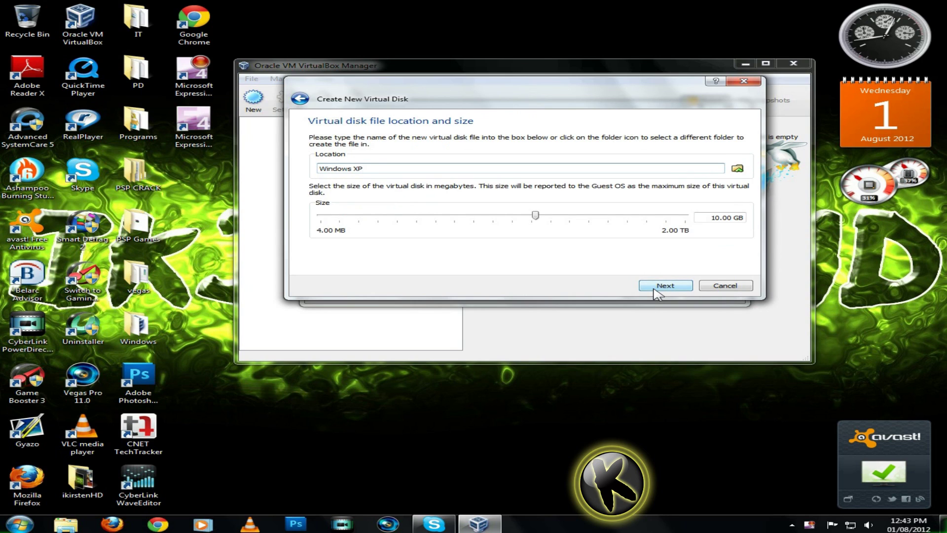
click(654, 290)
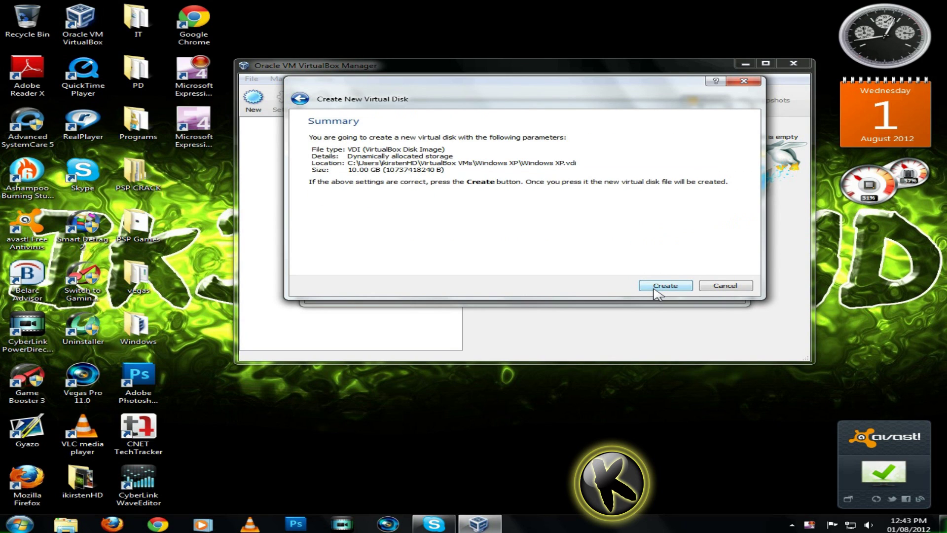
click(655, 291)
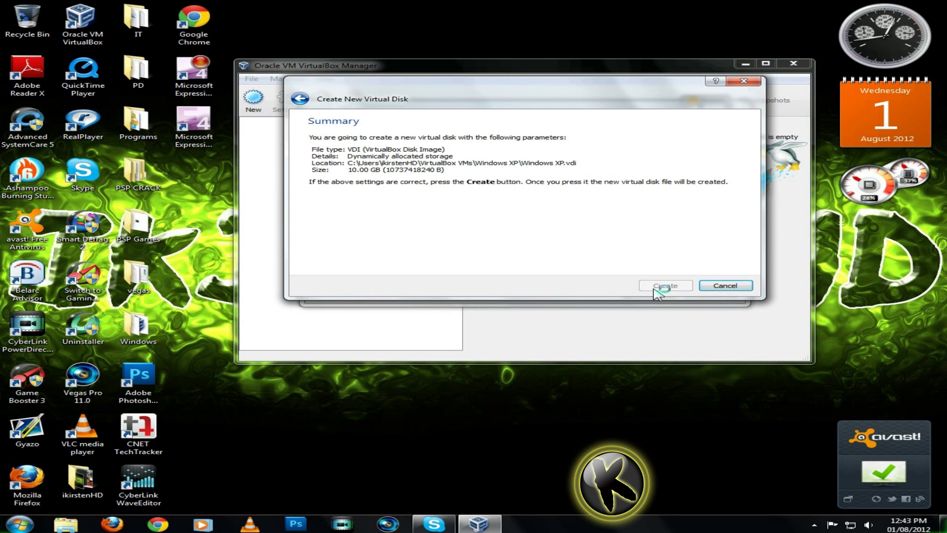
click(655, 293)
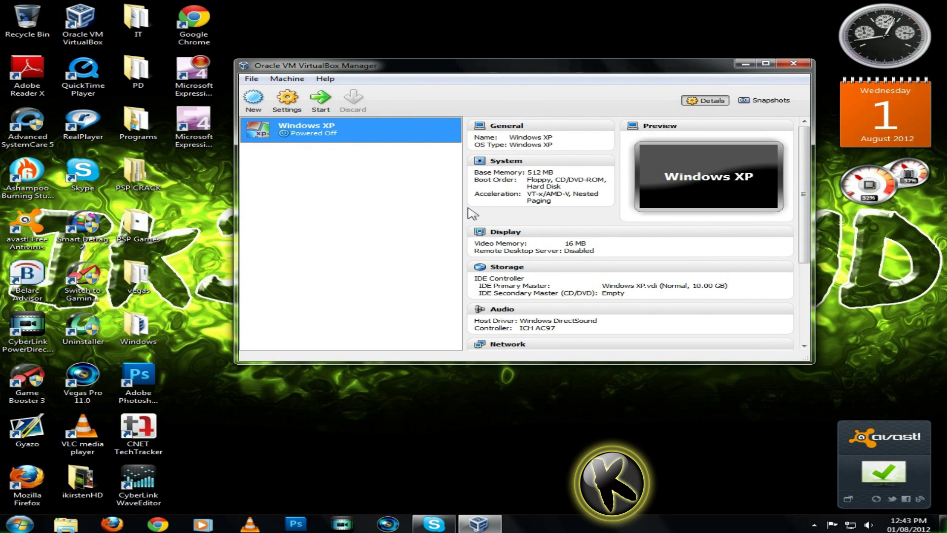
- Start the Windows XP machine to launch its first-run wizard
right_click(392, 124)
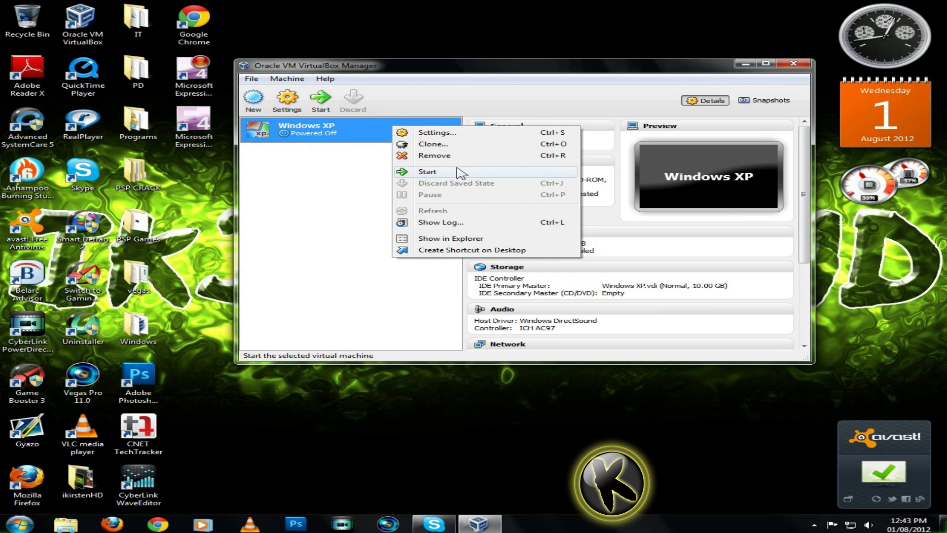
click(459, 172)
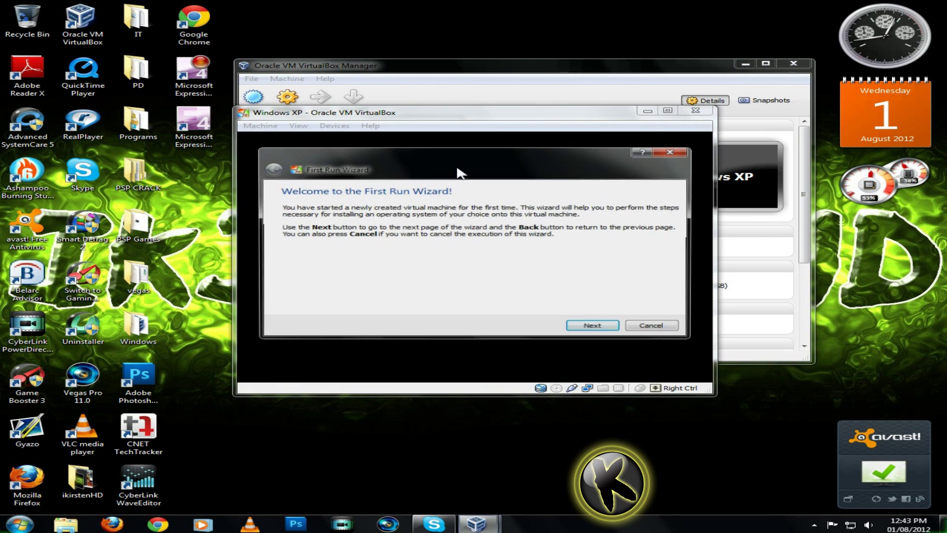
click(590, 326)
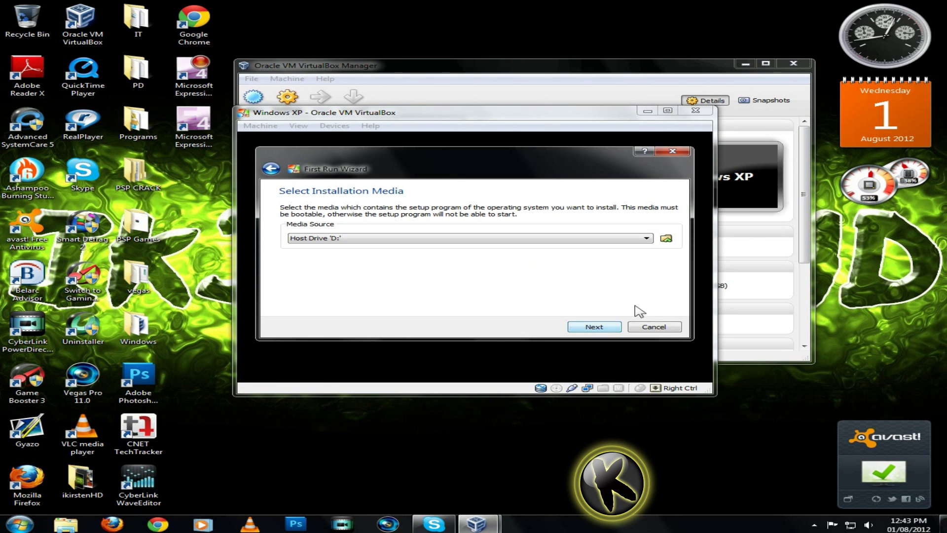
- Choose windowsXP.iso from Desktop > Windows > Windows XP as the installation media
click(666, 240)
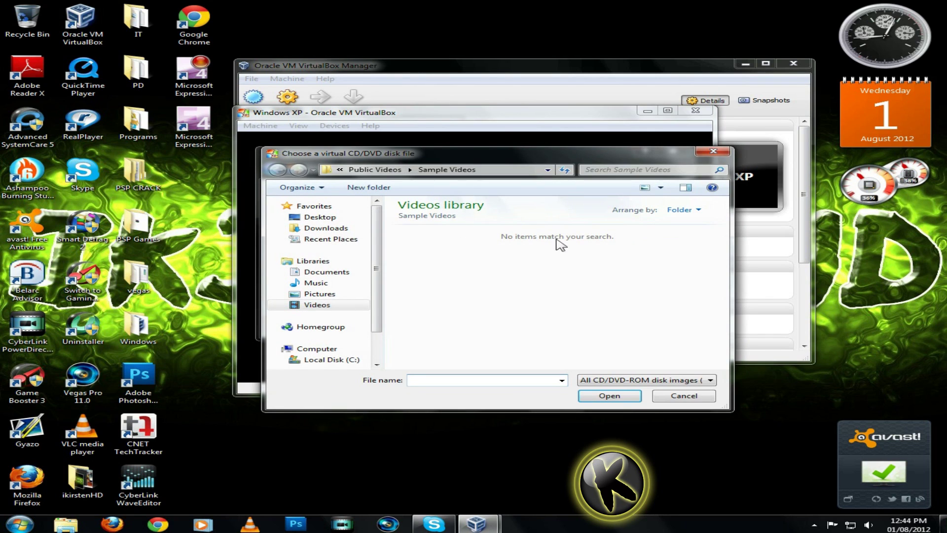
click(350, 217)
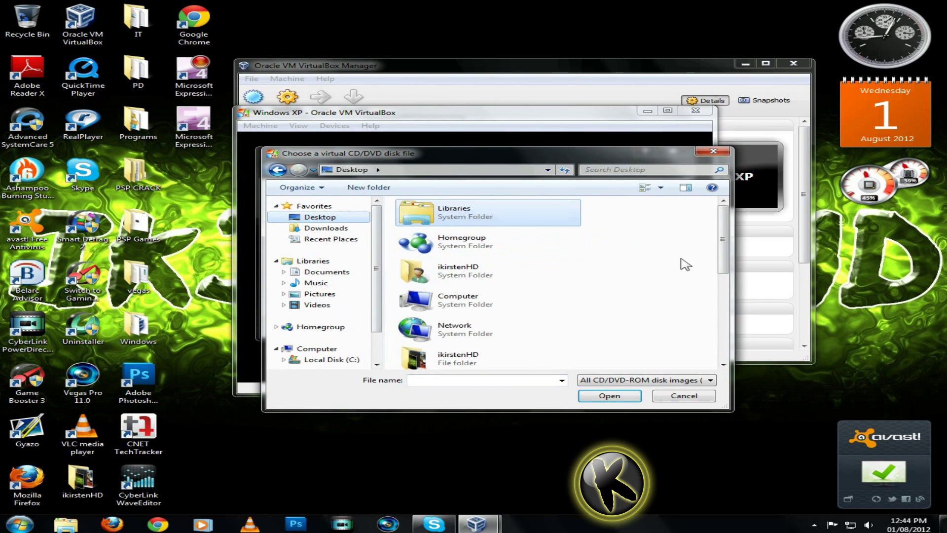
scroll(661, 264, down, 3)
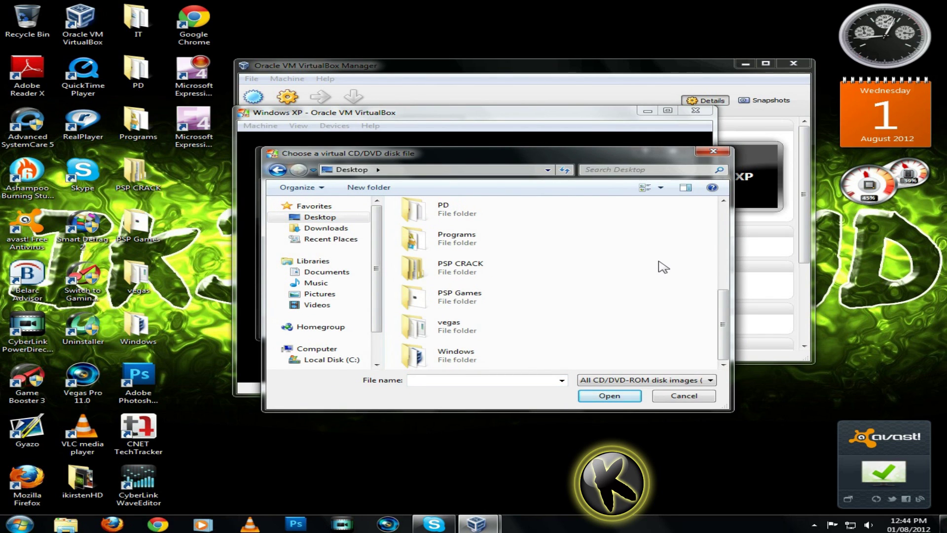
click(518, 354)
click(589, 398)
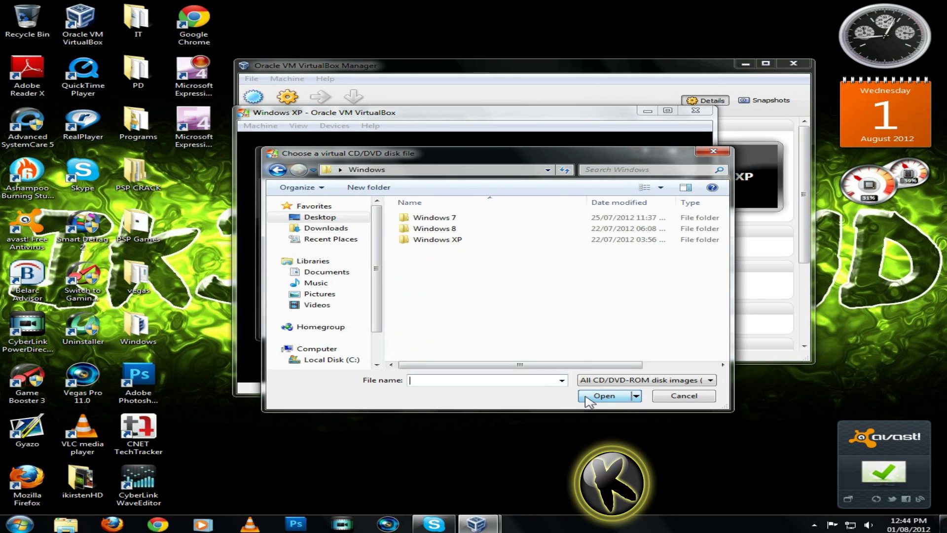
click(491, 240)
click(605, 399)
click(499, 218)
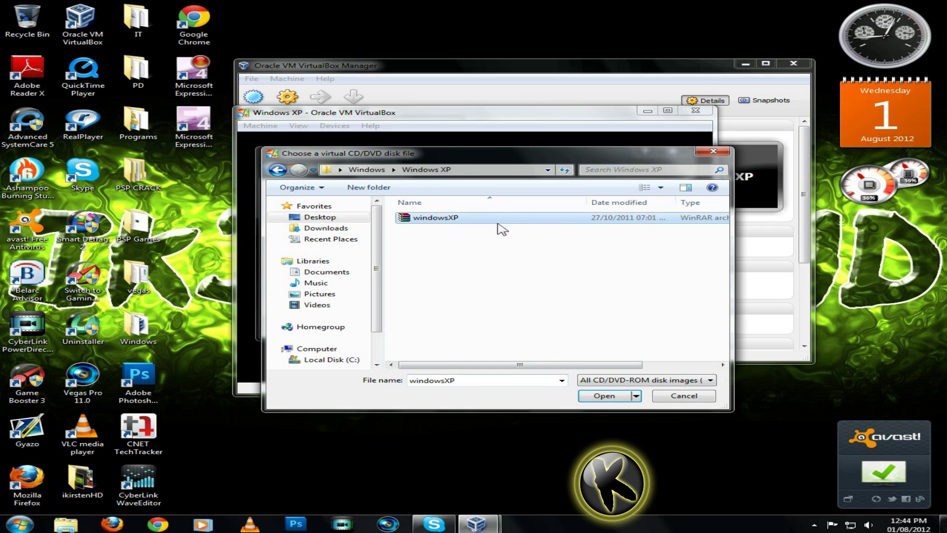
click(588, 396)
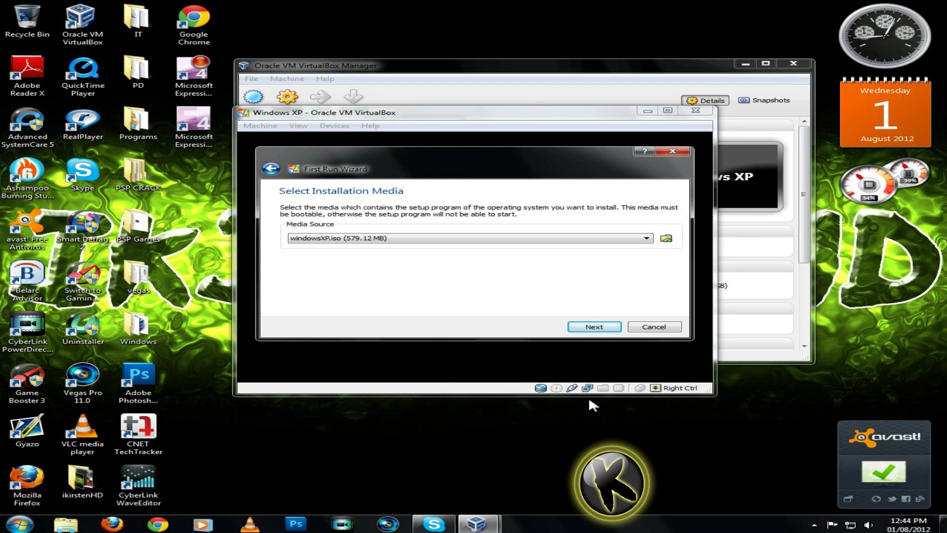
click(595, 328)
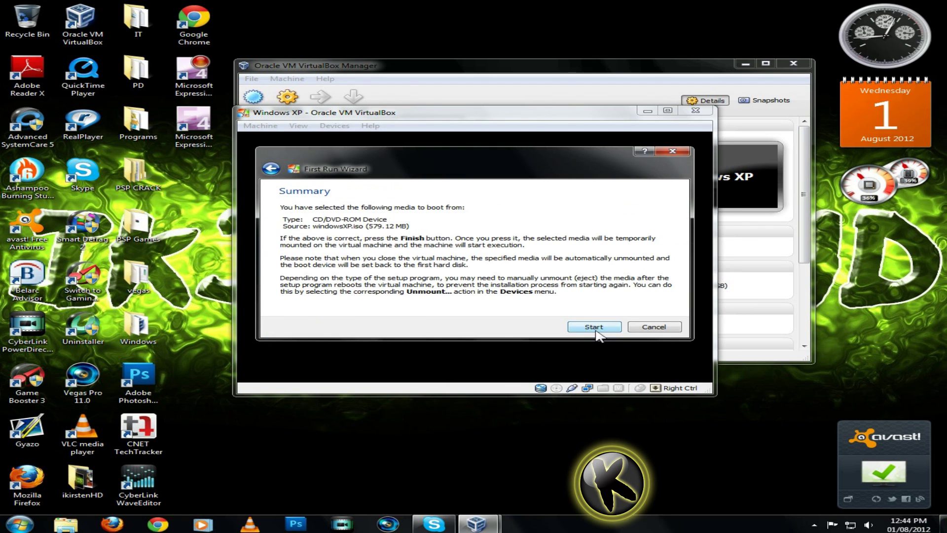
- Boot the machine from windowsXP.iso into Windows XP Setup
click(595, 328)
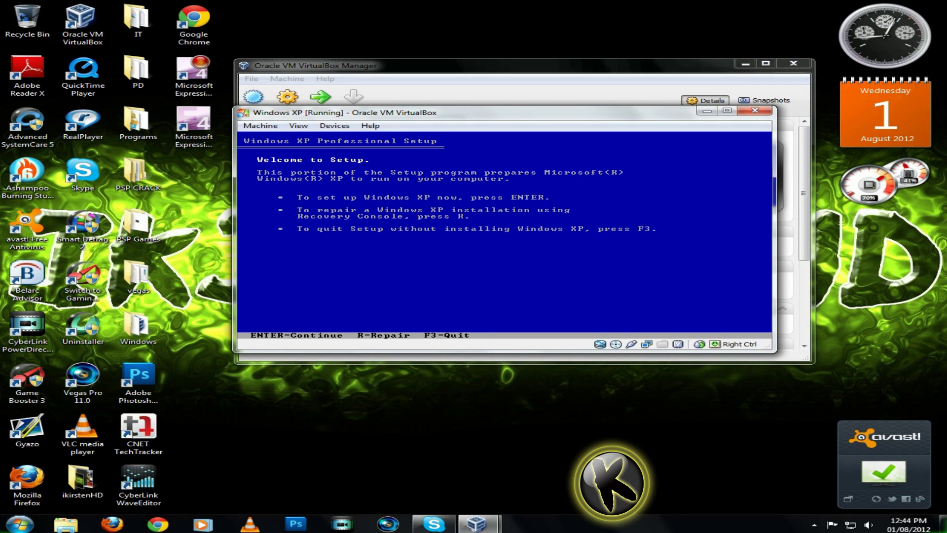
- Accept the licence, create and NTFS-format the partition, then enter the owner's name after Regional Options
key(Return)
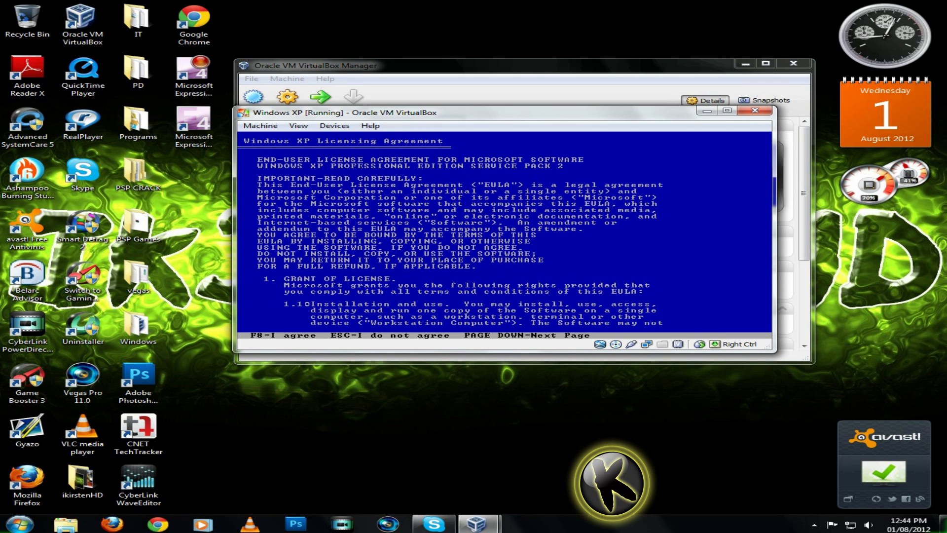
key(F8)
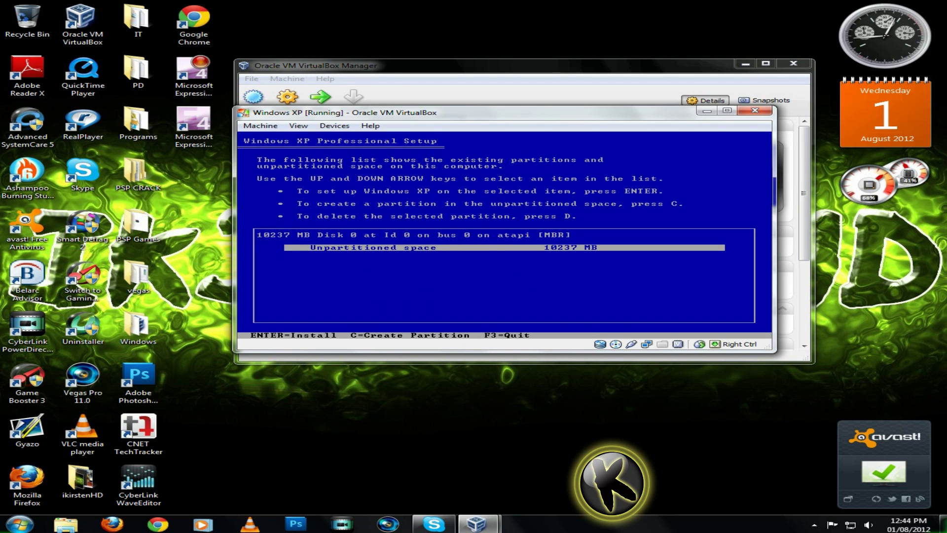
key(Return)
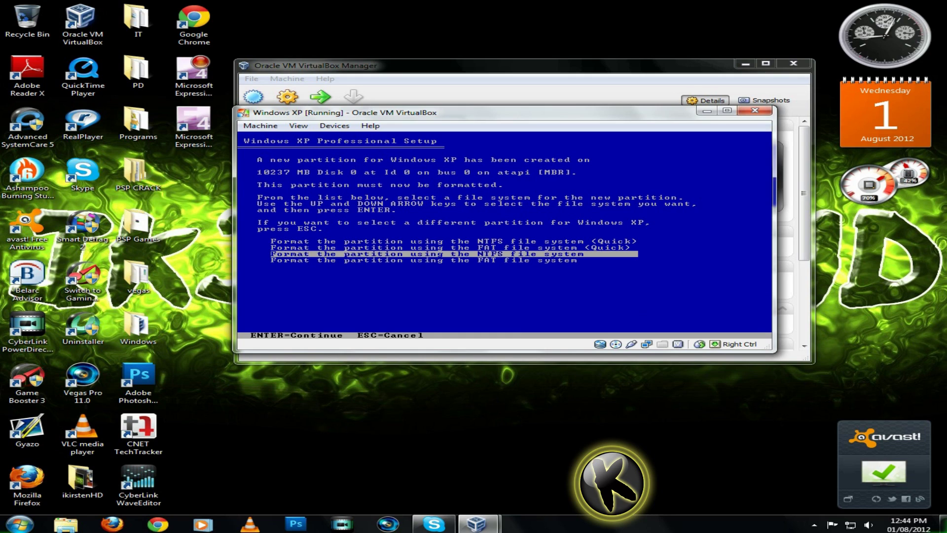
key(Return)
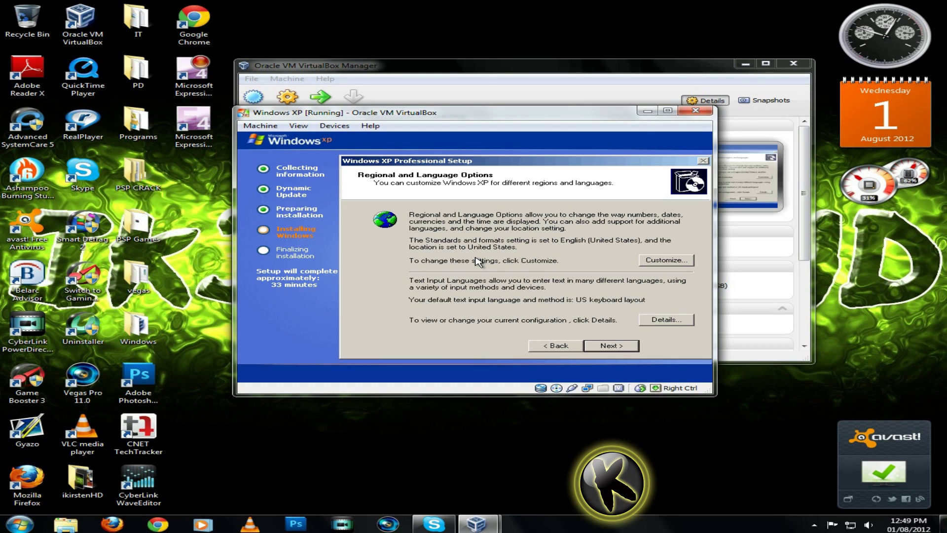
click(613, 347)
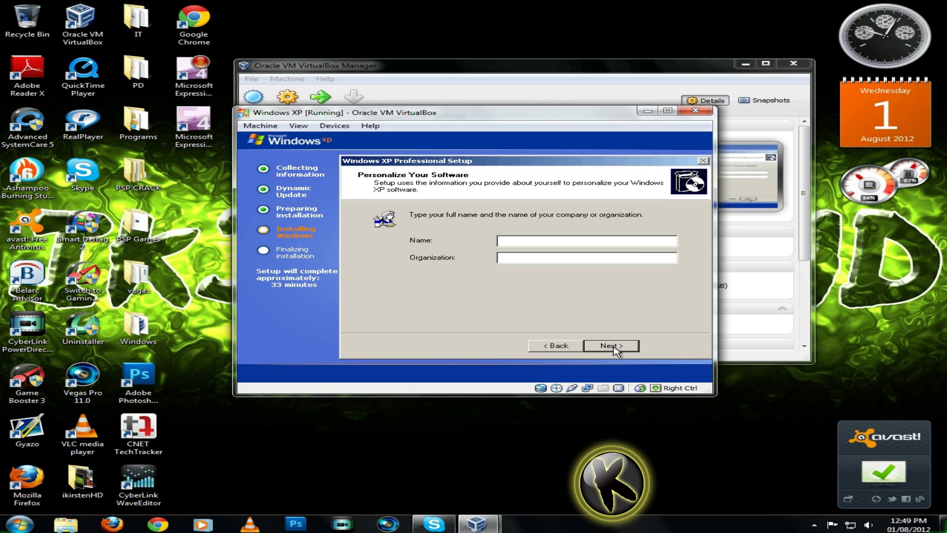
text(Kirsten)
- Open 'Win Xp product key' from Windows > Windows XP in Notepad, placed below the setup window
click(612, 347)
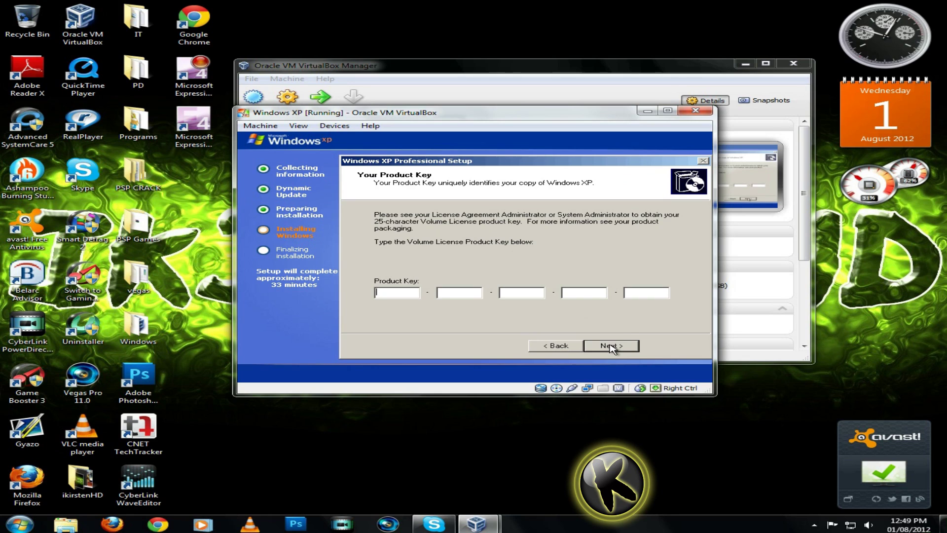
double_click(152, 334)
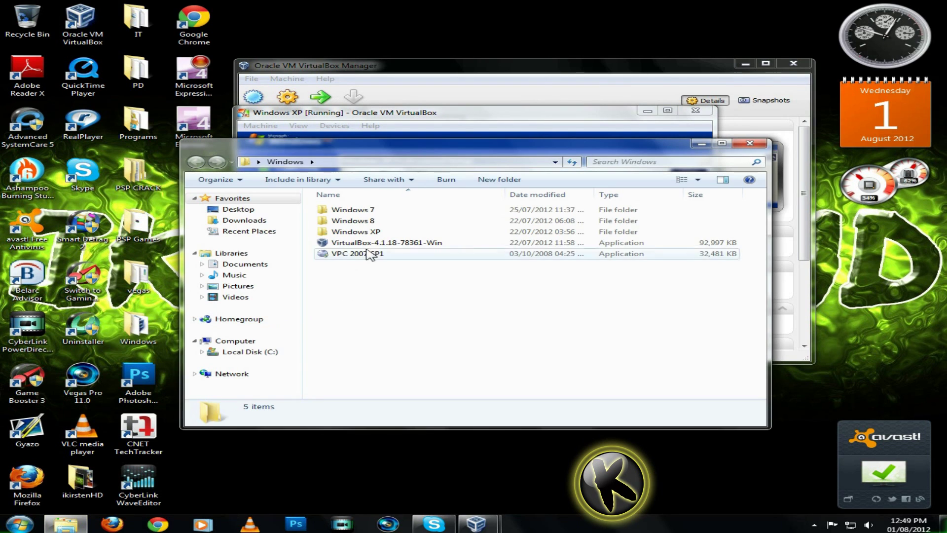
double_click(372, 233)
click(395, 213)
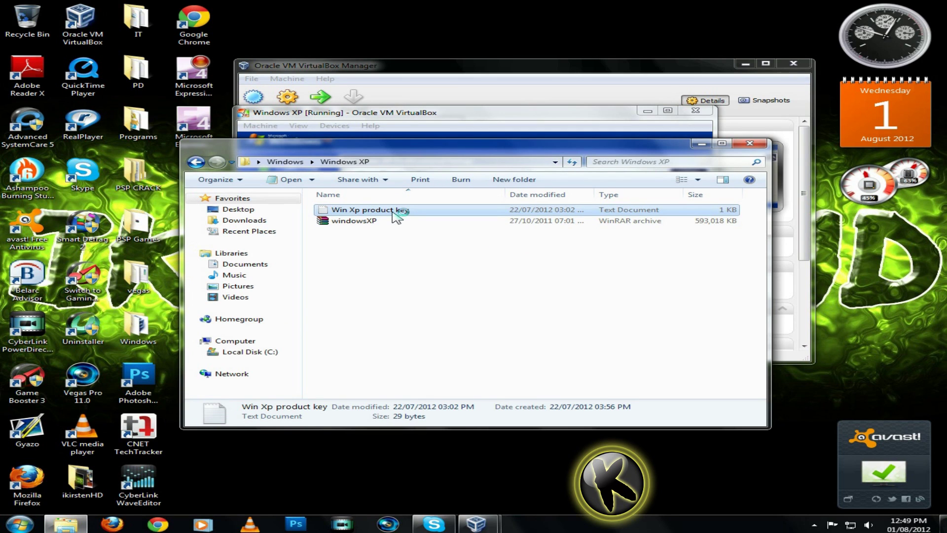
double_click(395, 215)
click(750, 143)
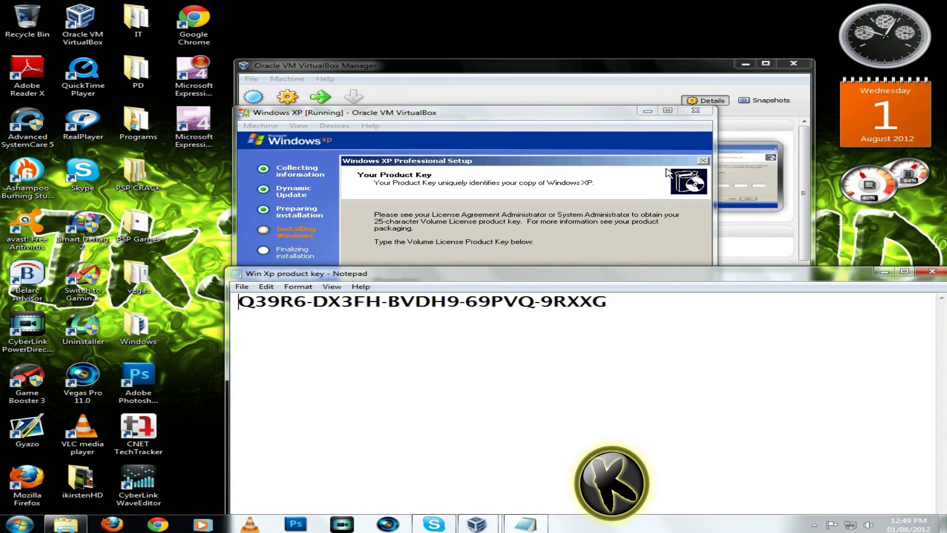
drag(611, 277, 614, 388)
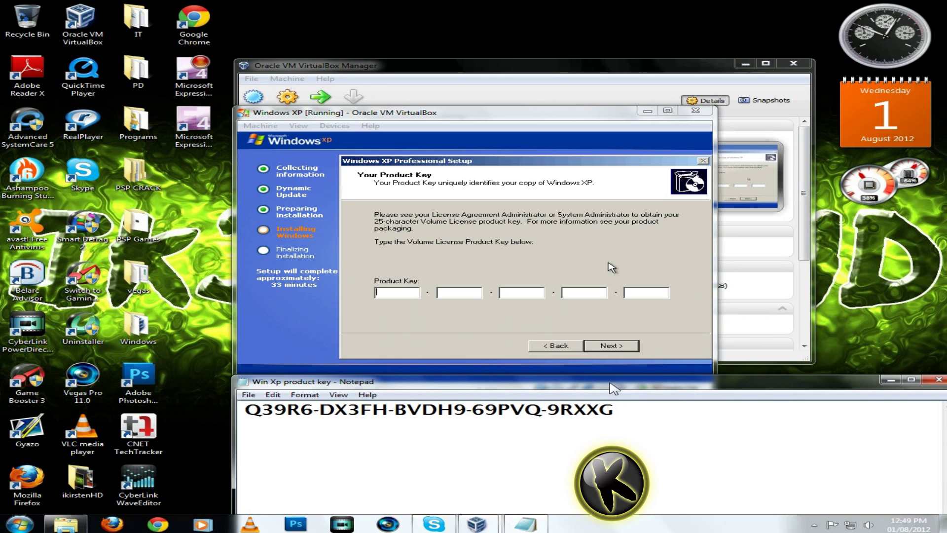
- Type the 25-character product key from Notepad, correcting one mistyped character
click(408, 290)
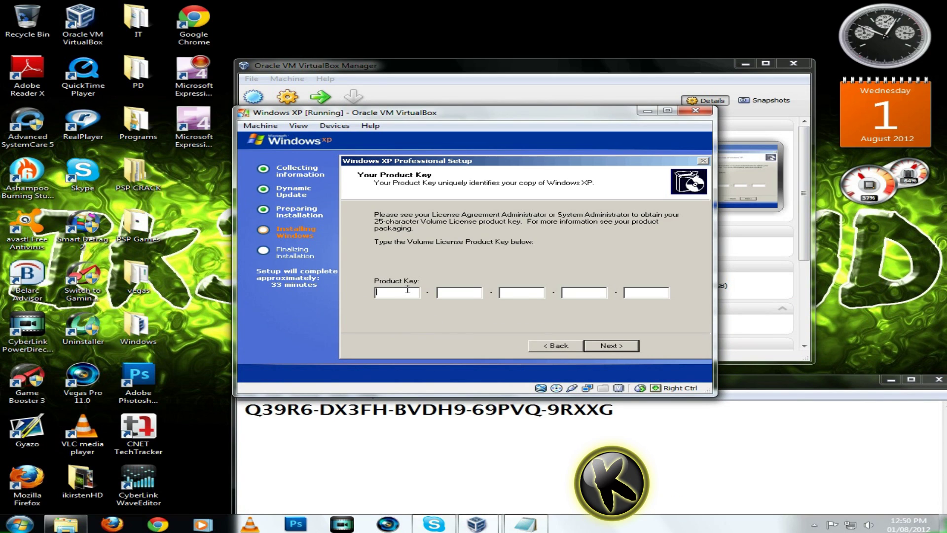
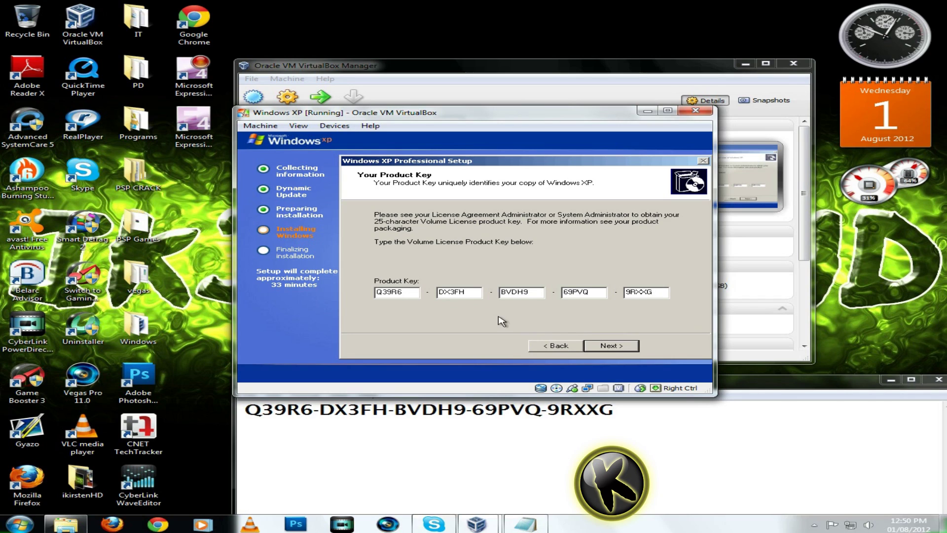
- Set the Administrator password on the setup page
click(608, 347)
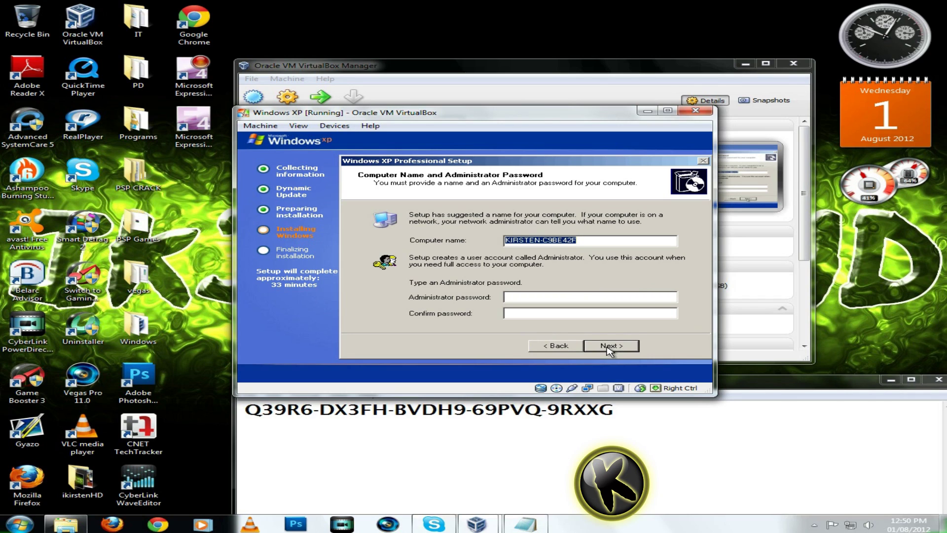
click(601, 301)
text(********)
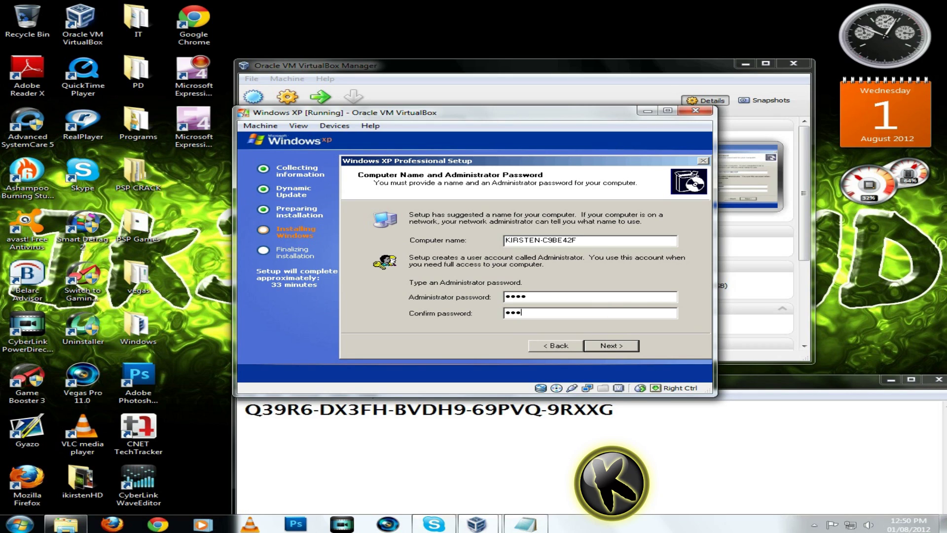
- Accept the default date and time, typical networking and WORKGROUP settings, hiding Notepad
click(603, 348)
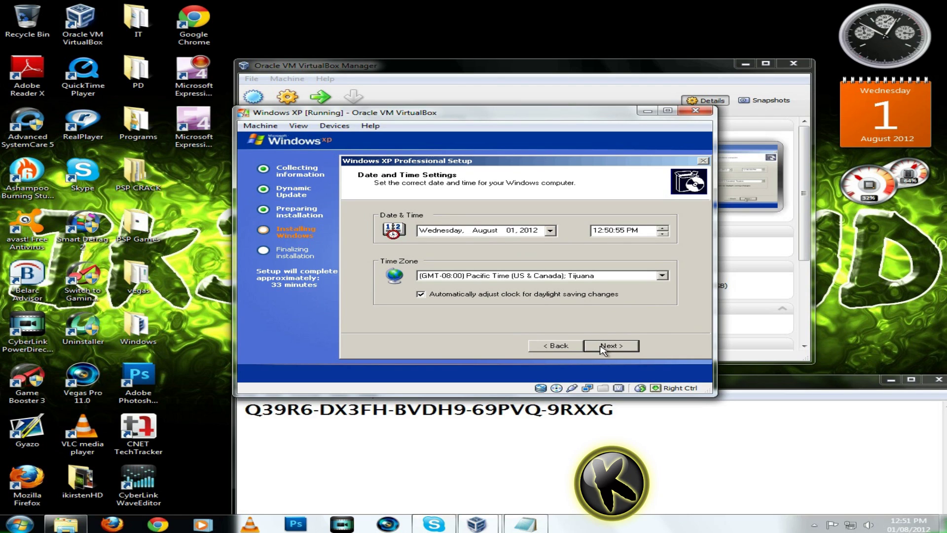
click(603, 347)
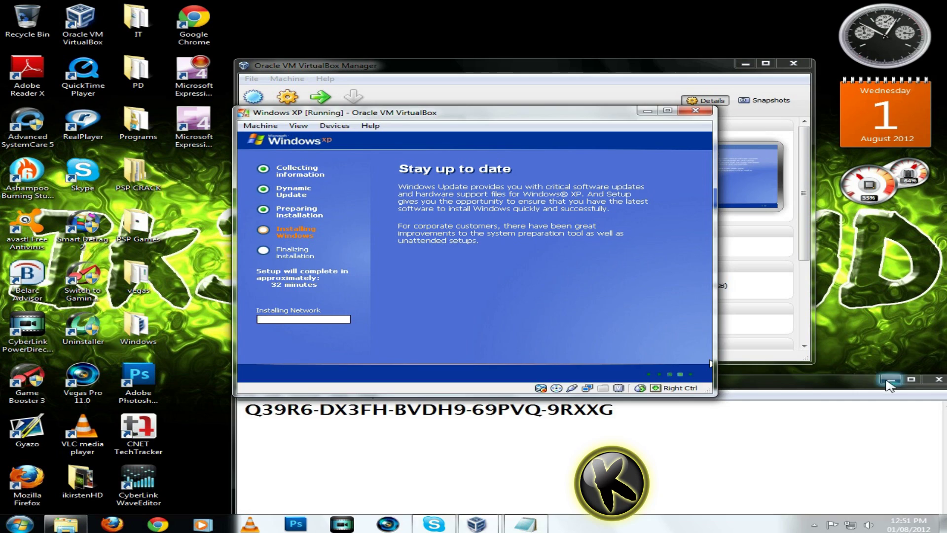
click(888, 381)
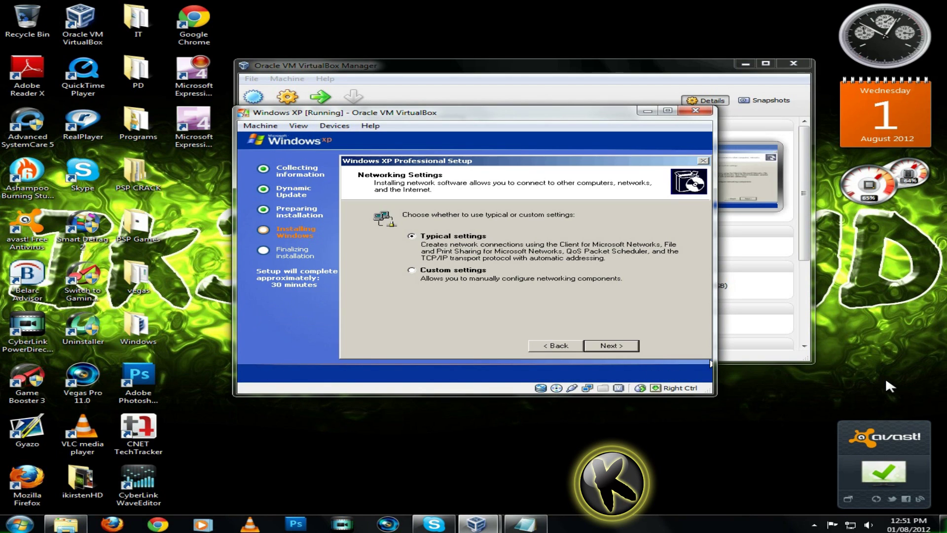
click(605, 350)
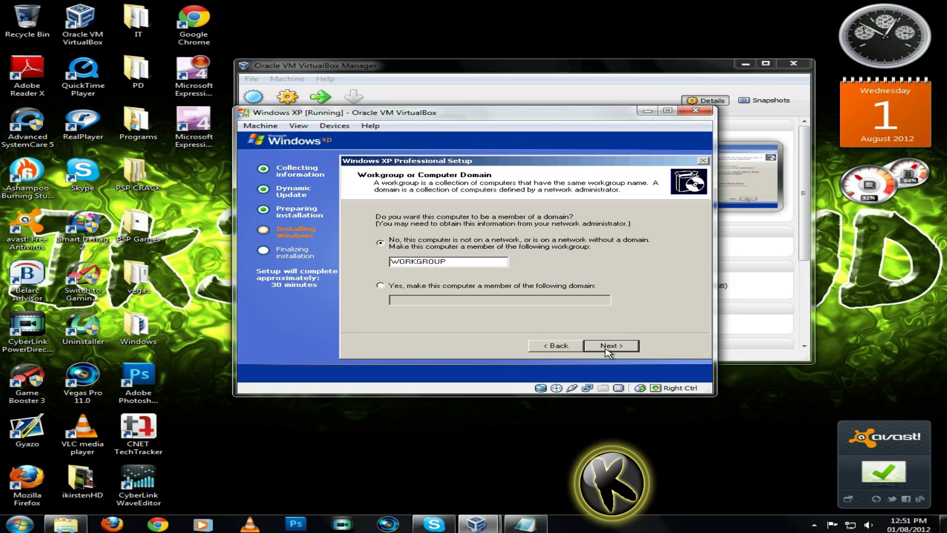
click(606, 347)
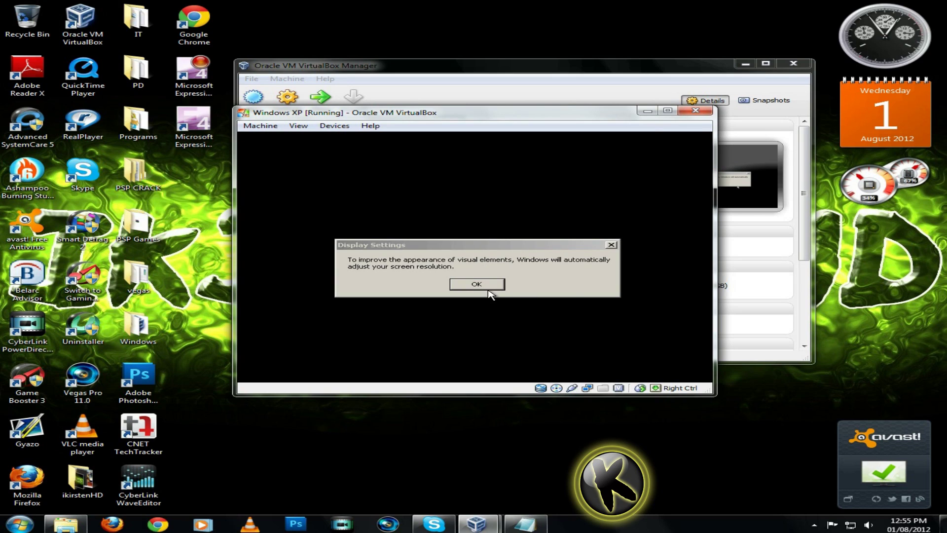
- Accept the automatic screen resolution change and confirm the new resolution is readable
click(489, 288)
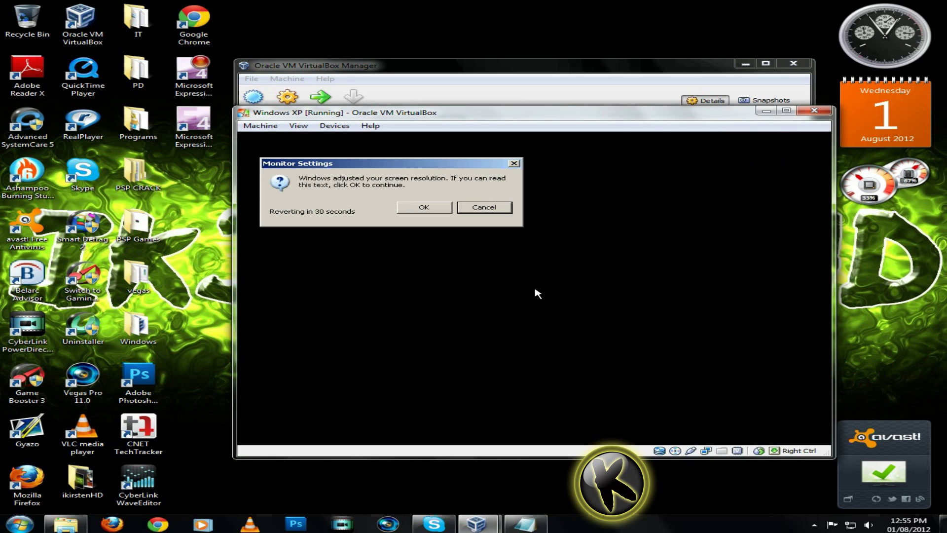
click(422, 210)
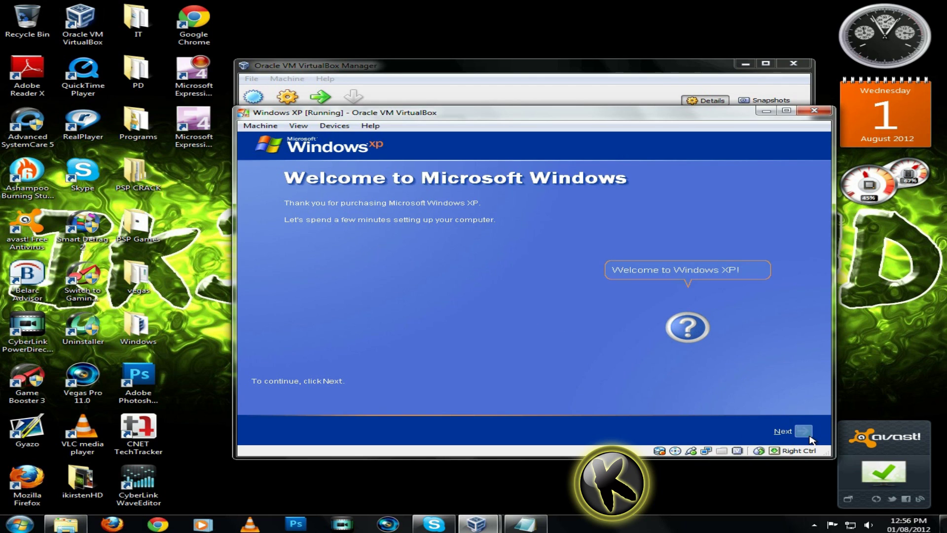
- Turn on Automatic Updates and skip the Internet connection question
click(805, 432)
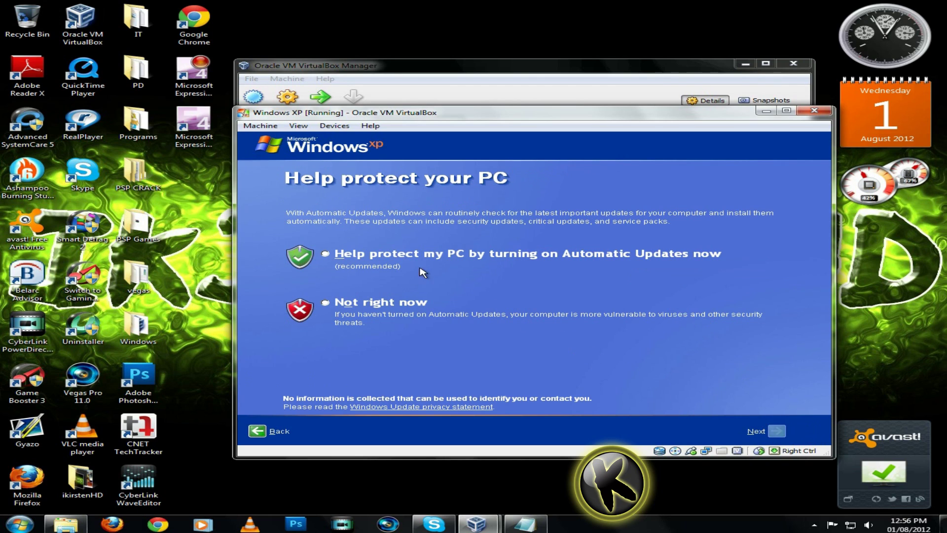
click(336, 255)
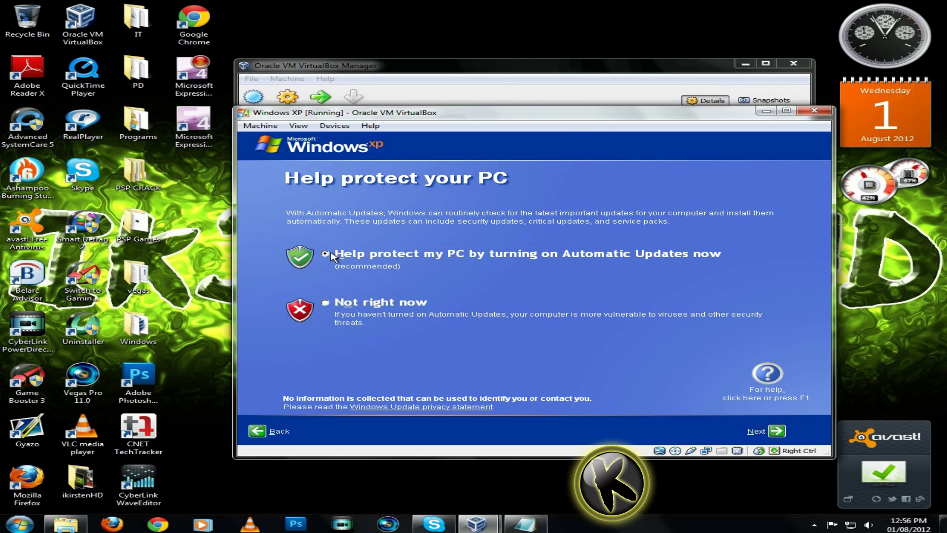
click(775, 431)
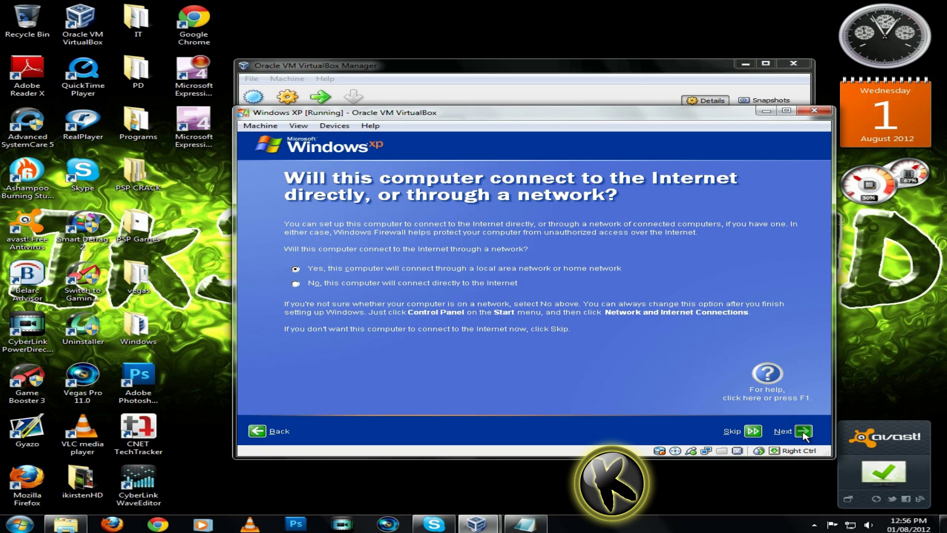
click(803, 432)
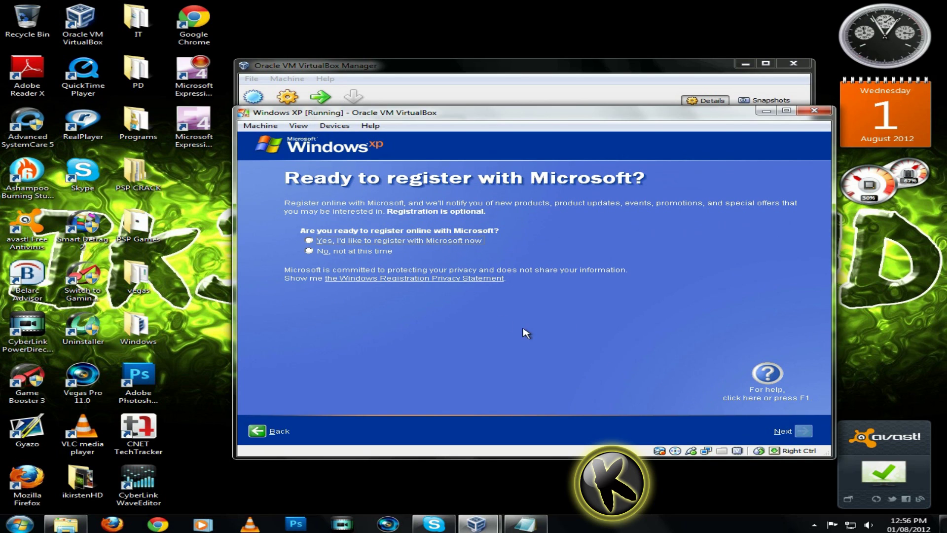
- Decline registering with Microsoft and enter the user account name
click(353, 251)
click(800, 433)
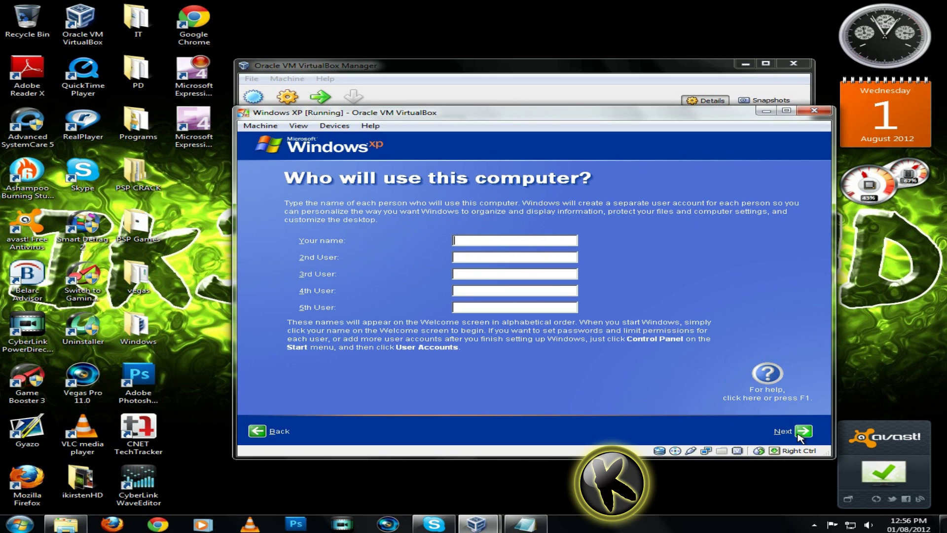
text(Kirsten)
click(801, 433)
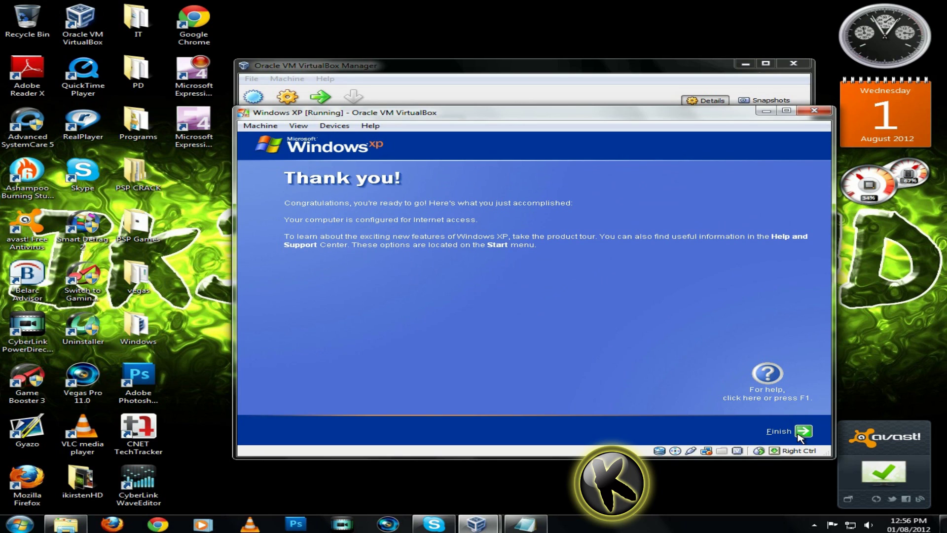
- Complete Windows XP setup and launch Internet Explorer from the Start menu on the new desktop
click(801, 432)
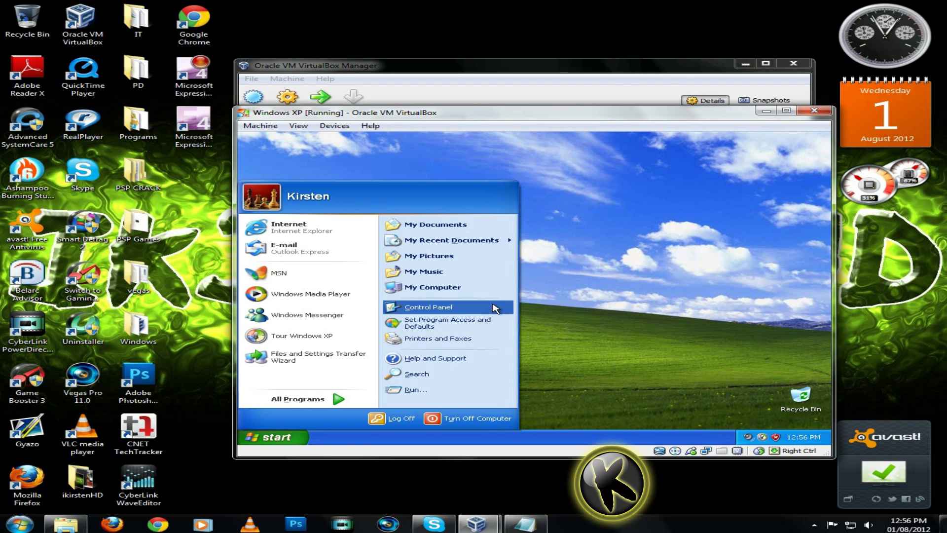
click(320, 237)
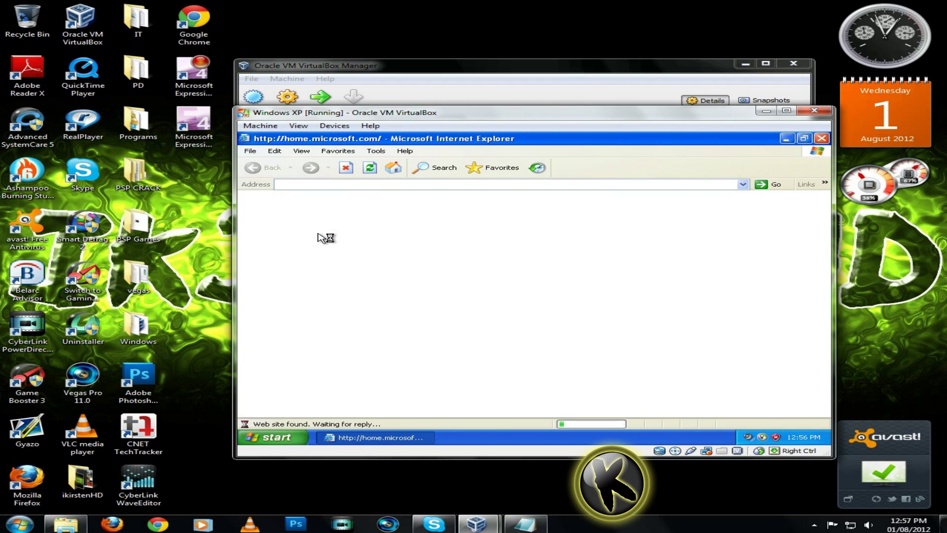